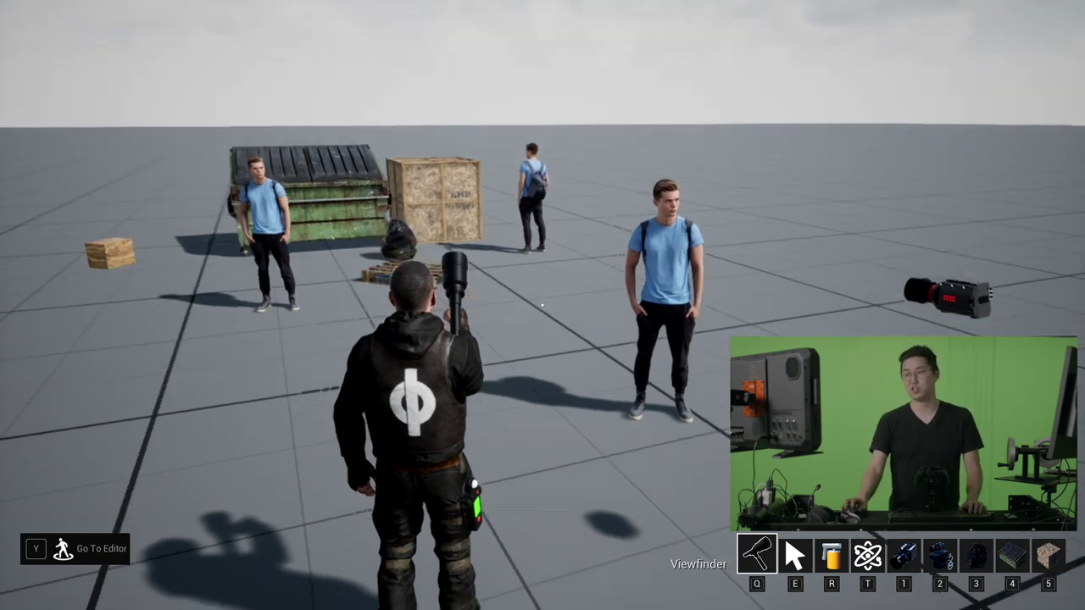
Delete the existing free camera and place a Geared Head camera on the floor in front of the three actors
{"action": "key", "text": "e"}
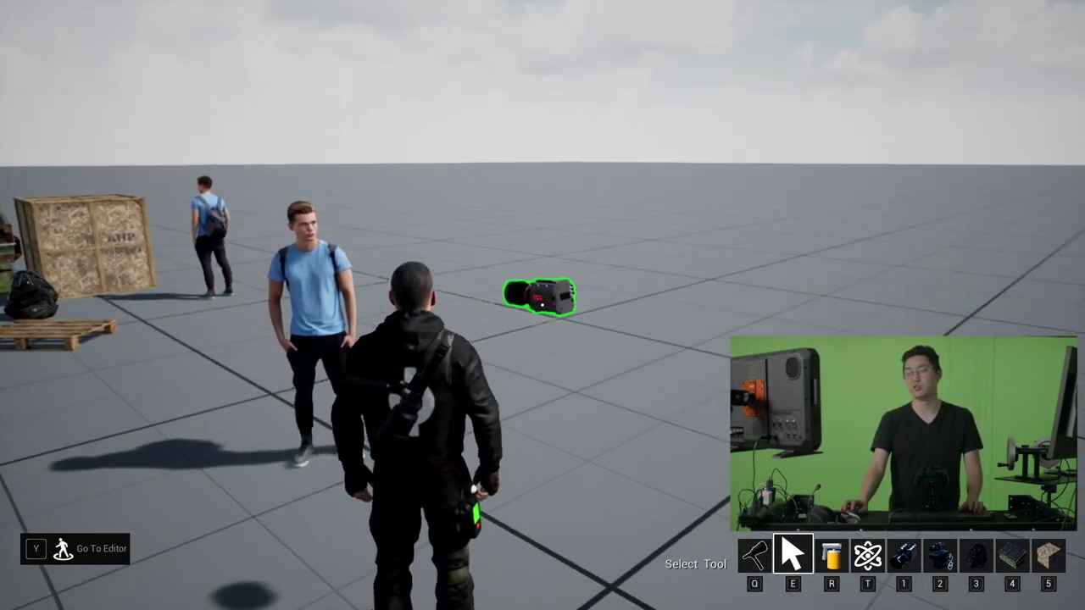
{"action": "key", "text": "Delete"}
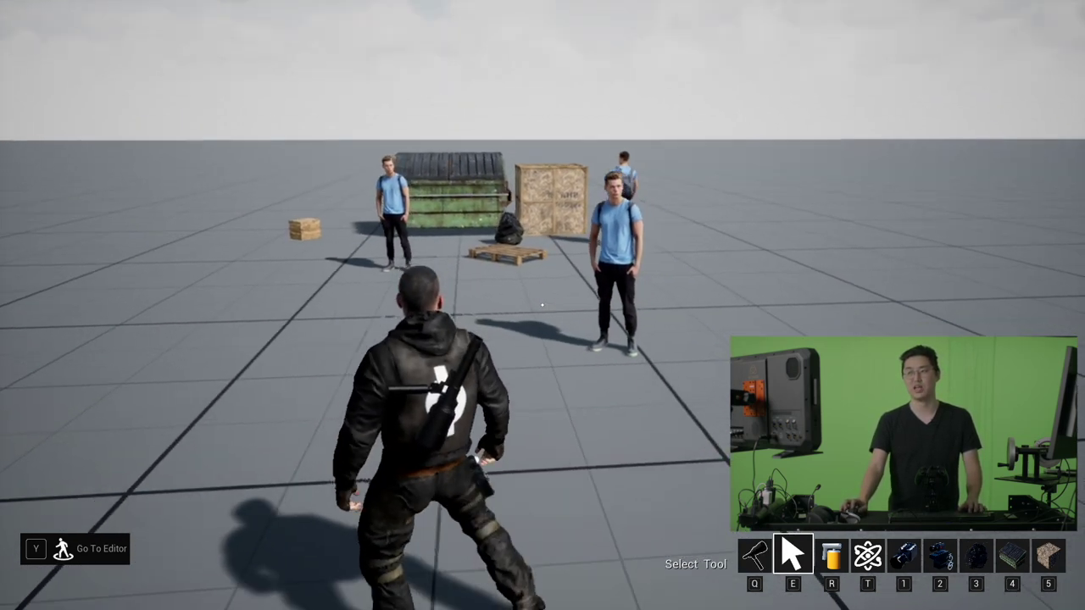
{"action": "key", "text": "Tab"}
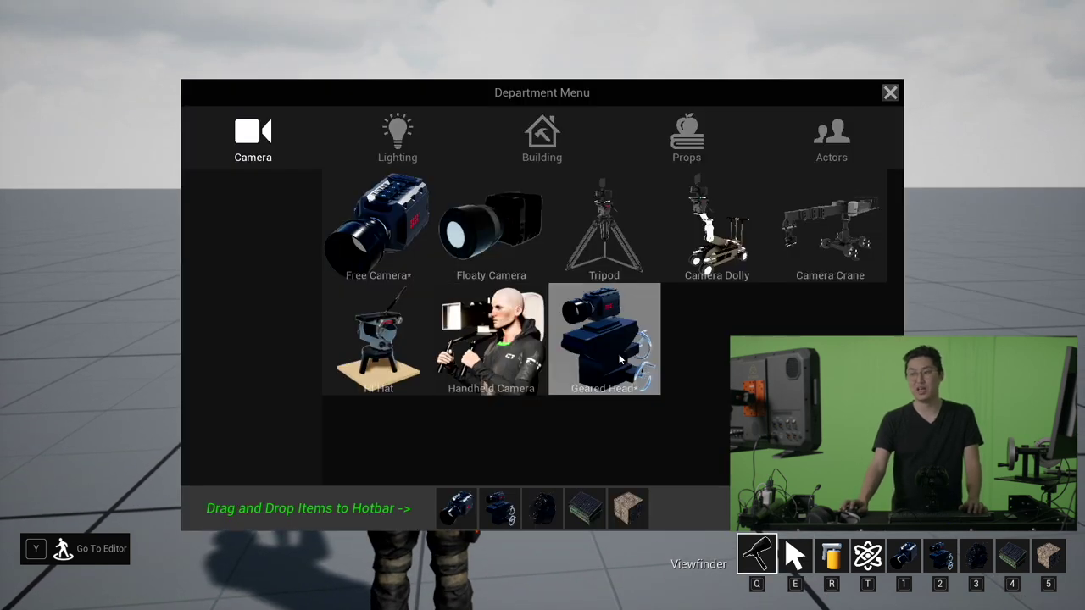
{"action": "key", "text": "Tab"}
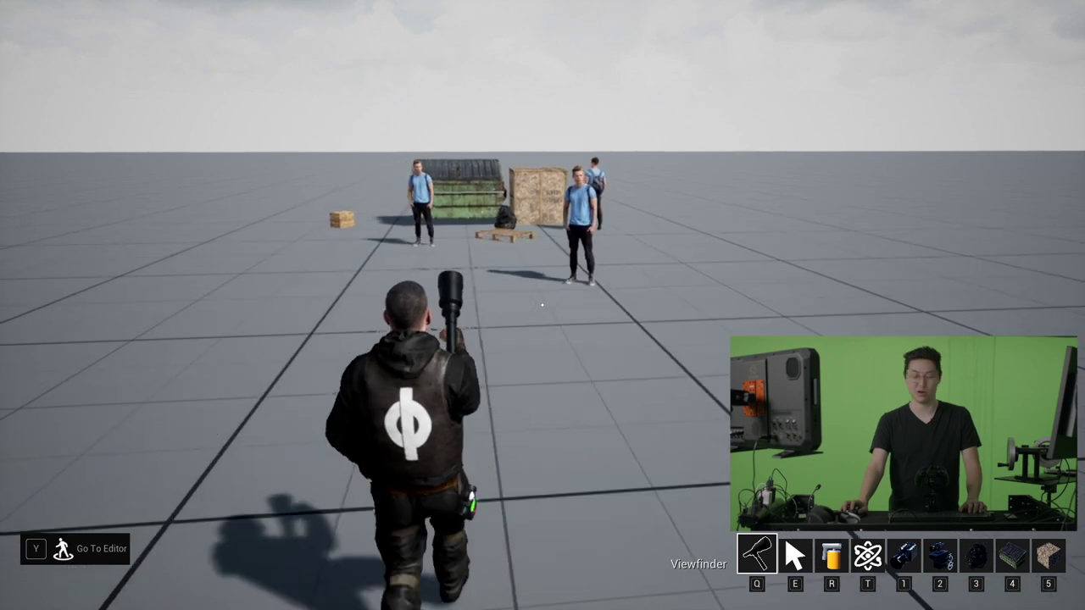
{"action": "key", "text": "2"}
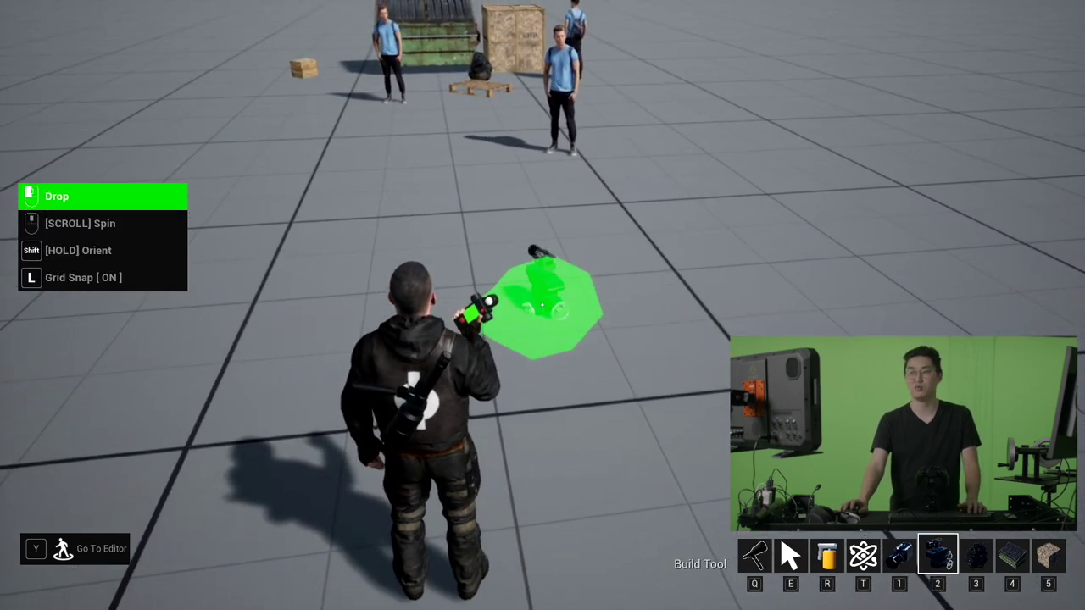
{"action": "left_click", "coordinate": [542, 305]}
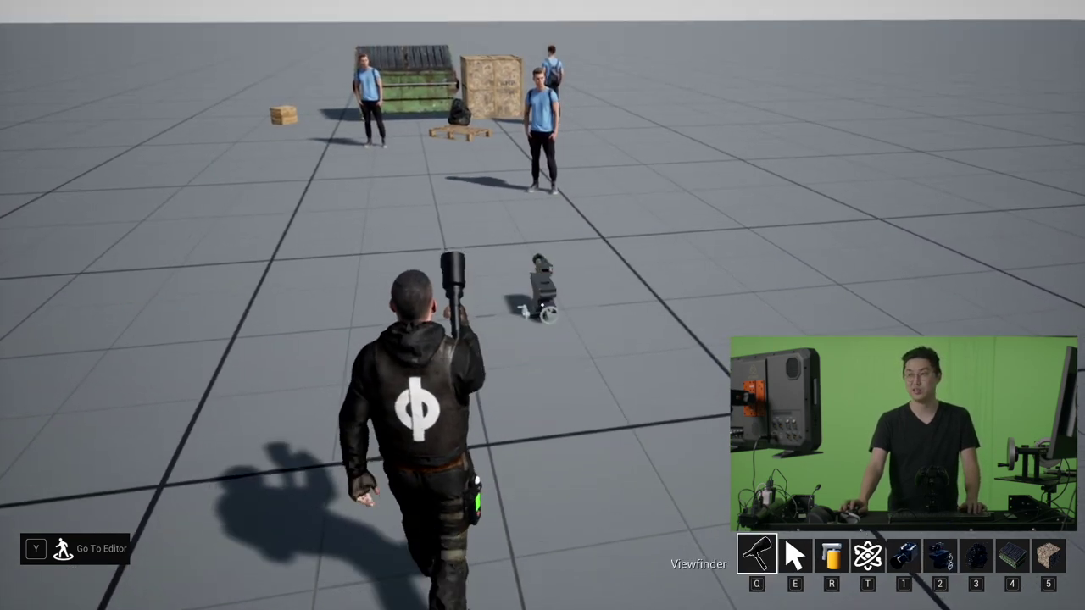
Select the Geared Head camera in the editor view and set its model to Full Frame
{"action": "key", "text": "e"}
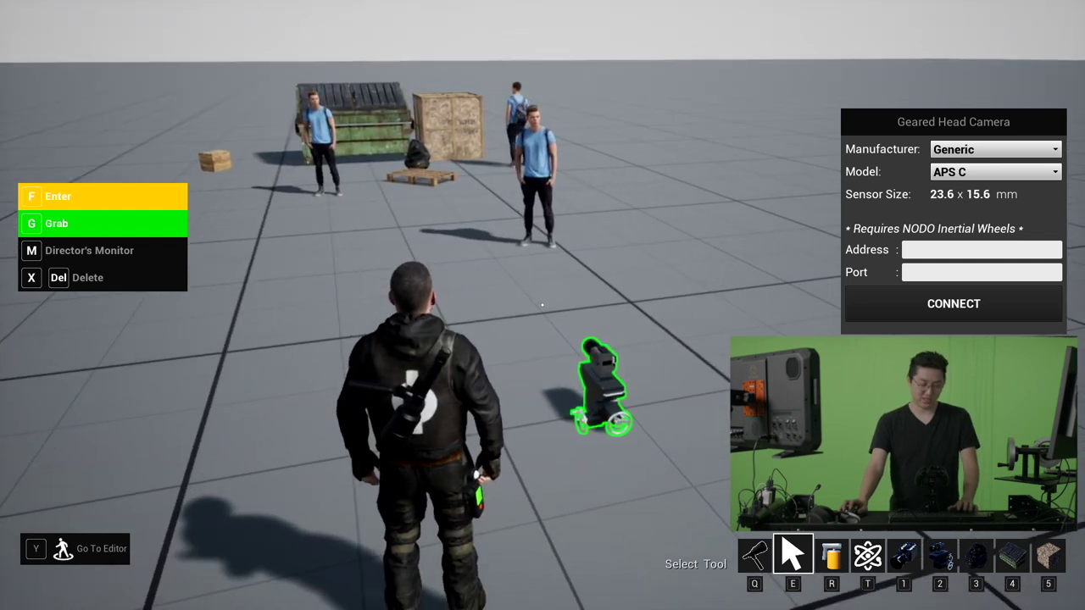
{"action": "key", "text": "y"}
{"action": "left_click", "coordinate": [622, 387]}
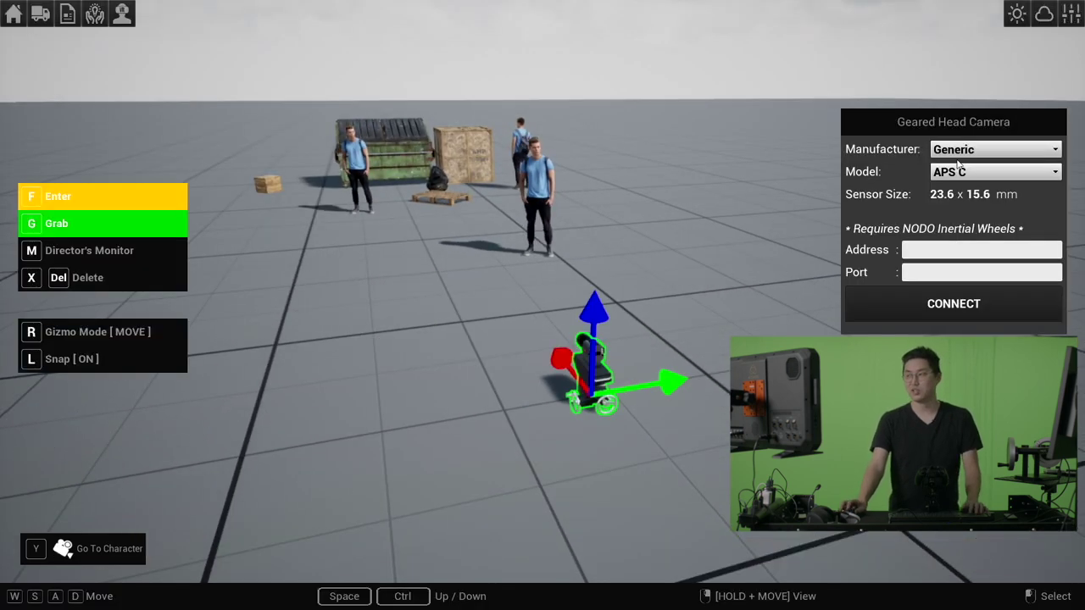
{"action": "right_click_drag", "start_coordinate": [710, 324], "coordinate": [716, 322]}
{"action": "key", "text": "w"}
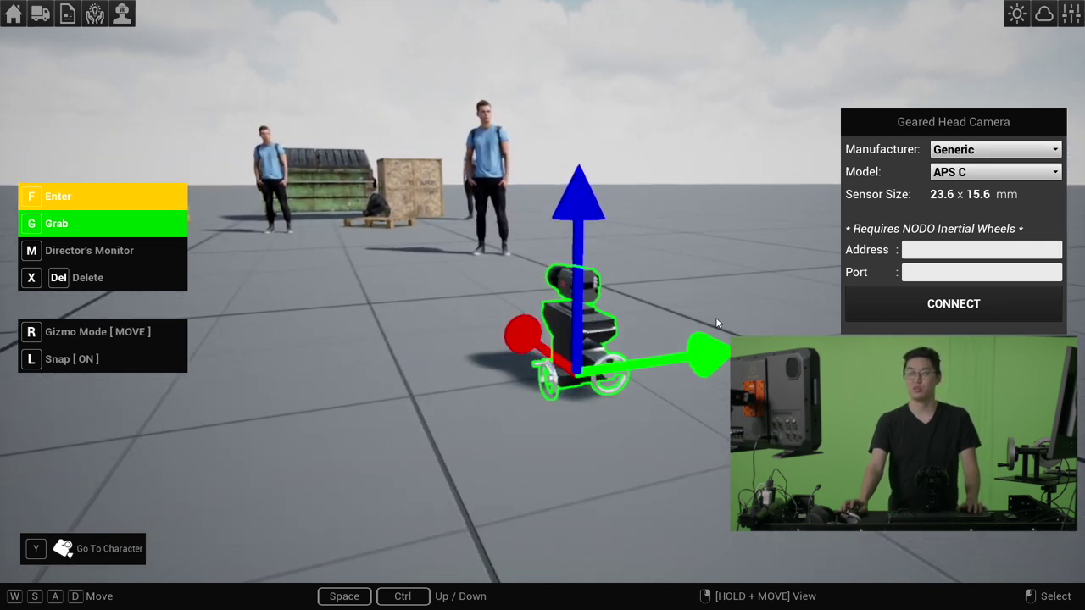
{"action": "left_click", "coordinate": [983, 172]}
{"action": "left_click", "coordinate": [967, 203]}
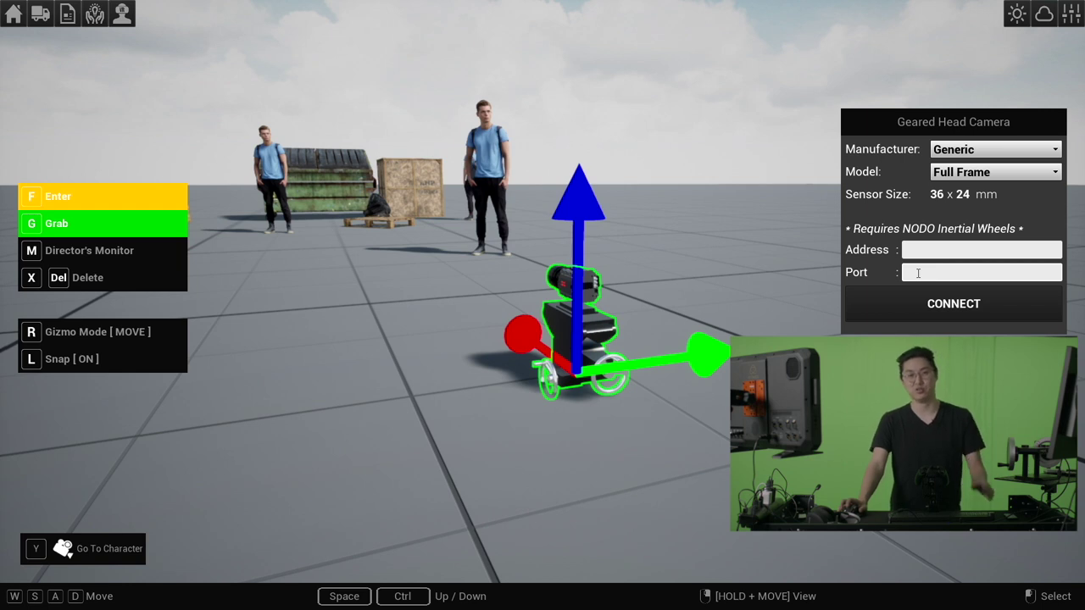
Switch to Inertia Wheels to OSC and choose COM3 as the serial port
{"action": "key", "text": "alt+Tab"}
{"action": "left_click_drag", "start_coordinate": [454, 66], "coordinate": [419, 53]}
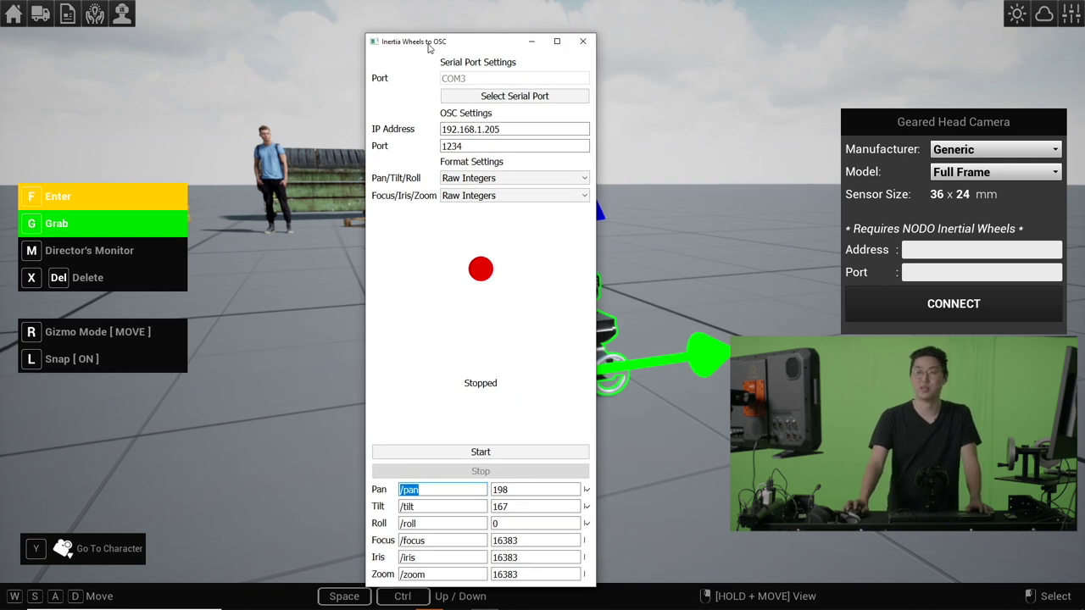
{"action": "left_click_drag", "start_coordinate": [442, 47], "coordinate": [432, 45]}
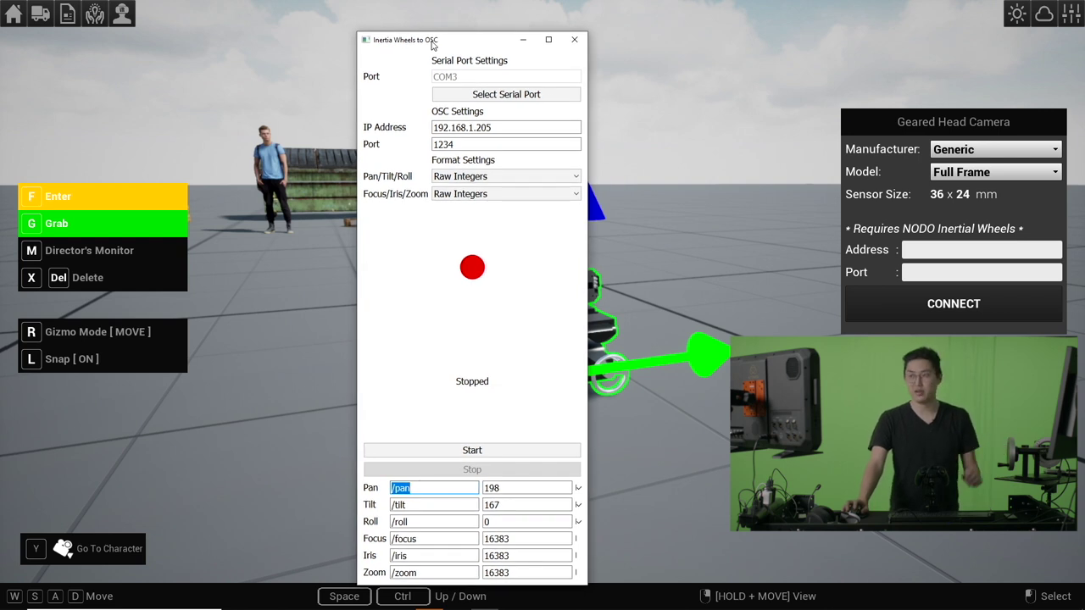
{"action": "left_click", "coordinate": [473, 96]}
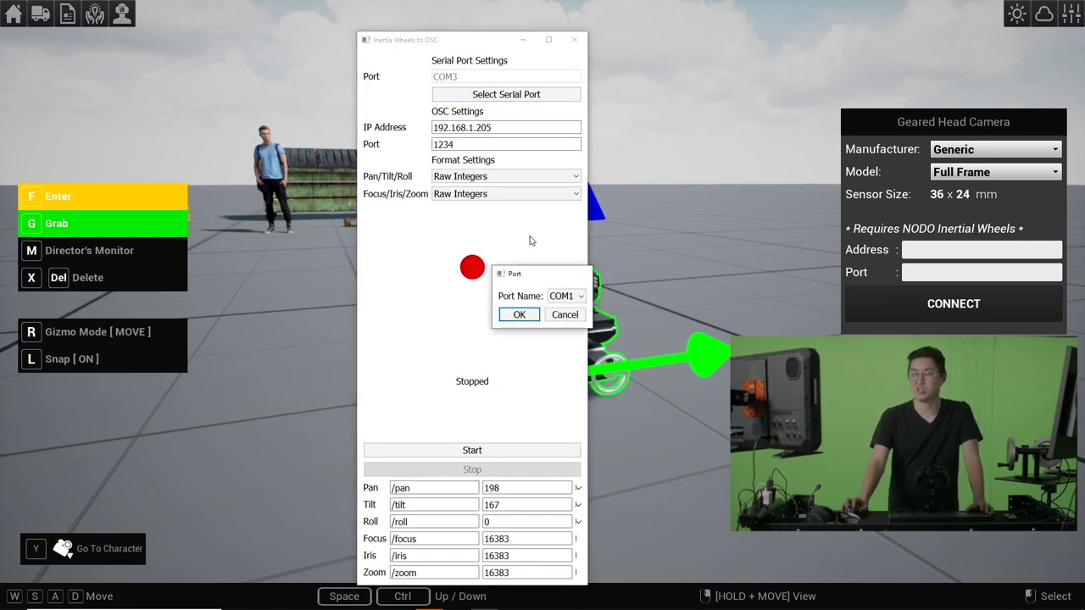
{"action": "left_click", "coordinate": [558, 297]}
{"action": "left_click", "coordinate": [563, 324]}
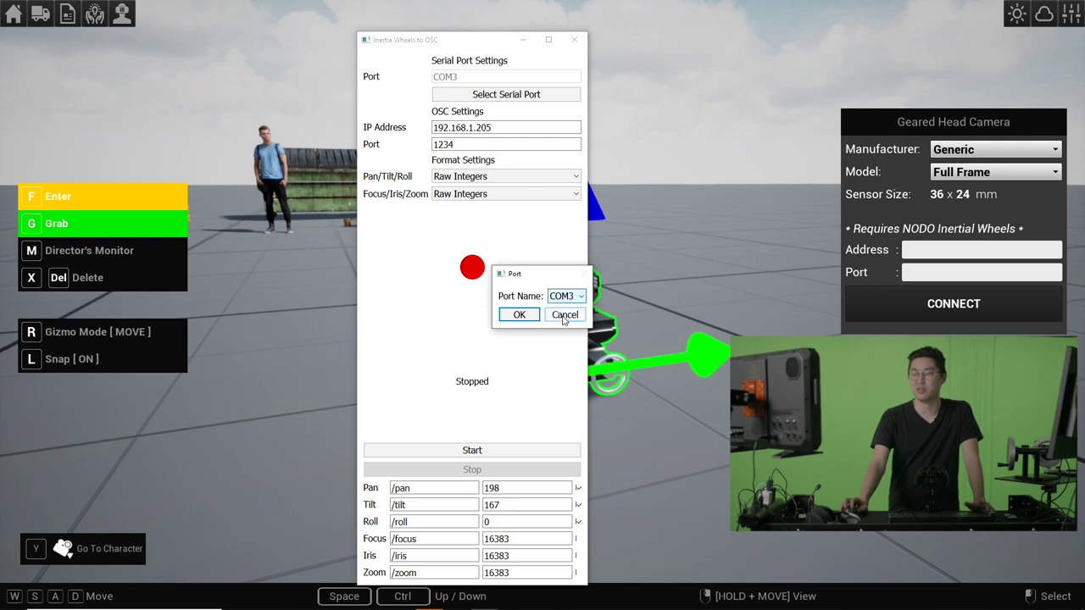
{"action": "left_click", "coordinate": [520, 315]}
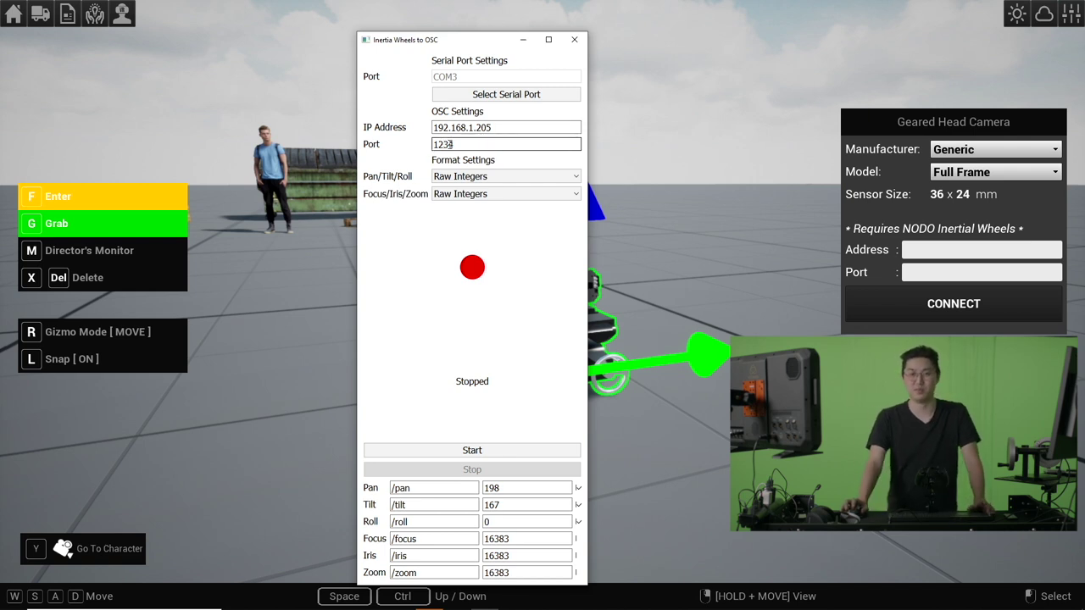
Set the OSC port to 1234 and start the serial-to-OSC connection
{"action": "type", "text": "4"}
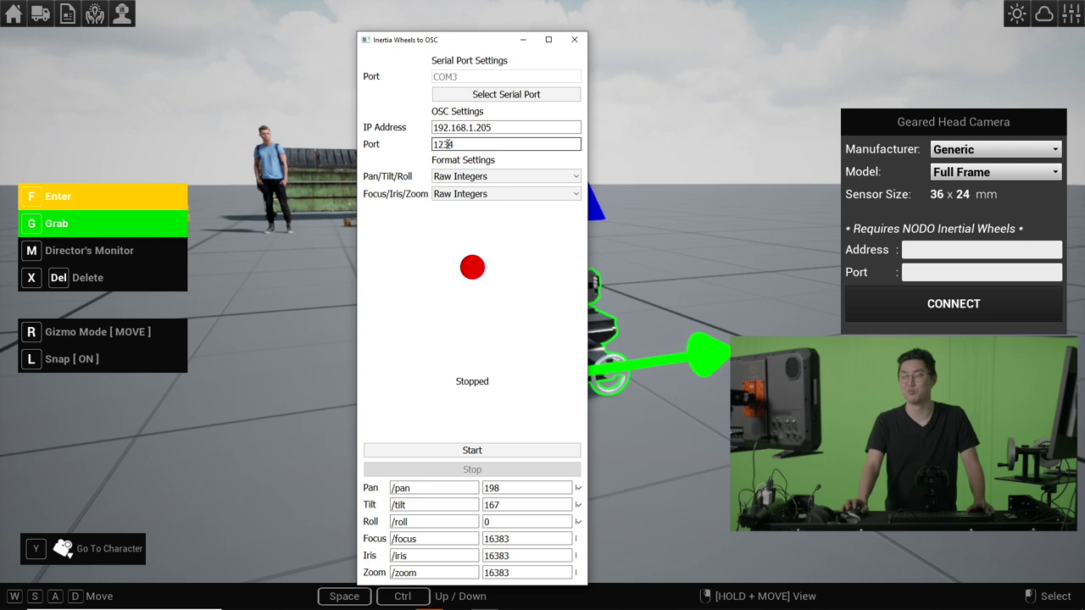
{"action": "left_click", "coordinate": [453, 128]}
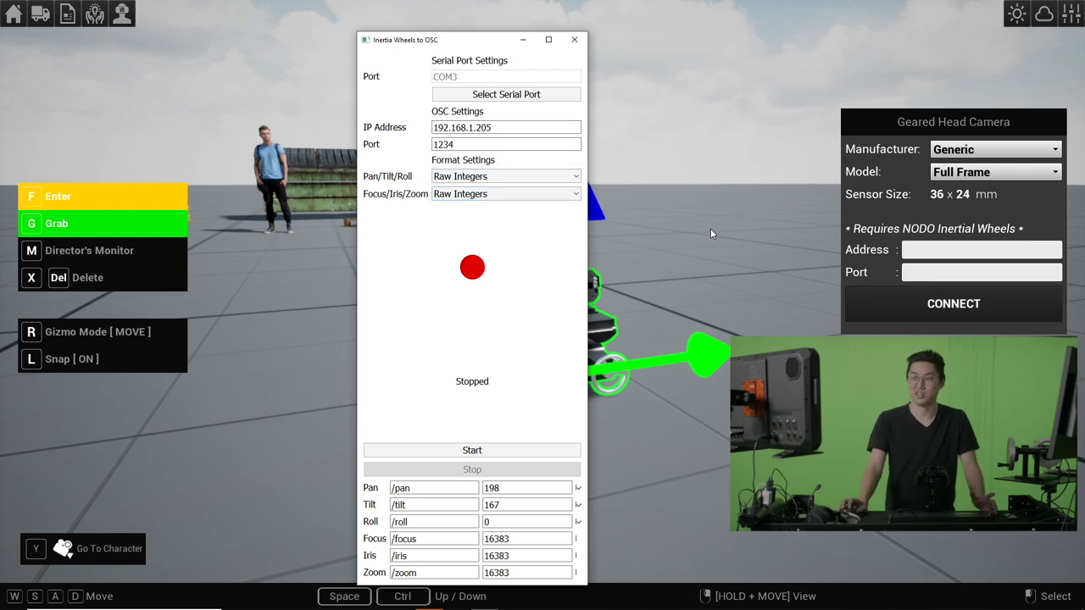
{"action": "left_click_drag", "start_coordinate": [484, 44], "coordinate": [479, 44]}
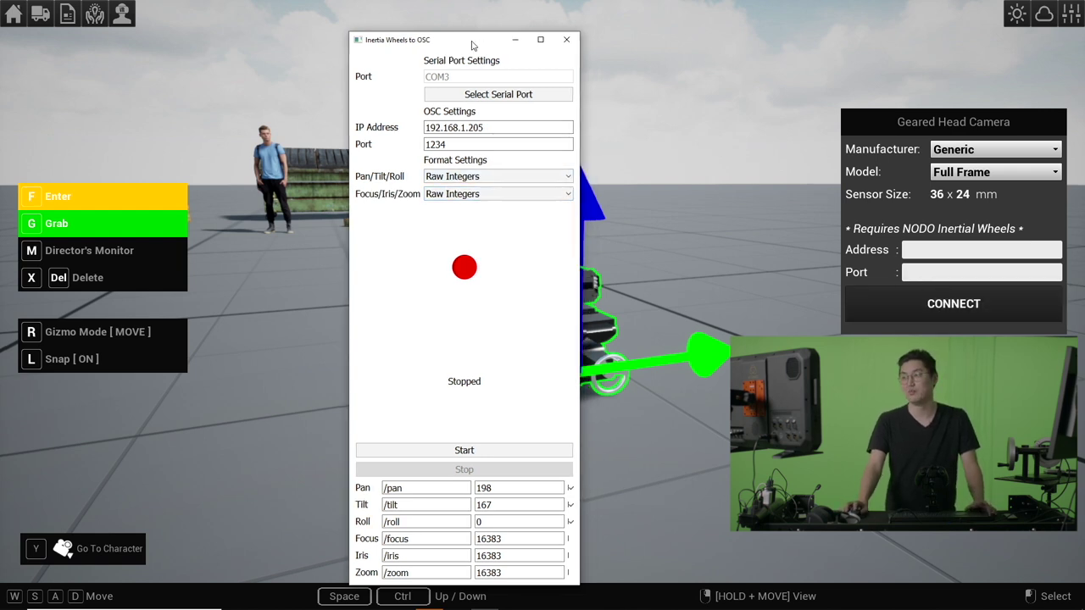
{"action": "left_click", "coordinate": [496, 455]}
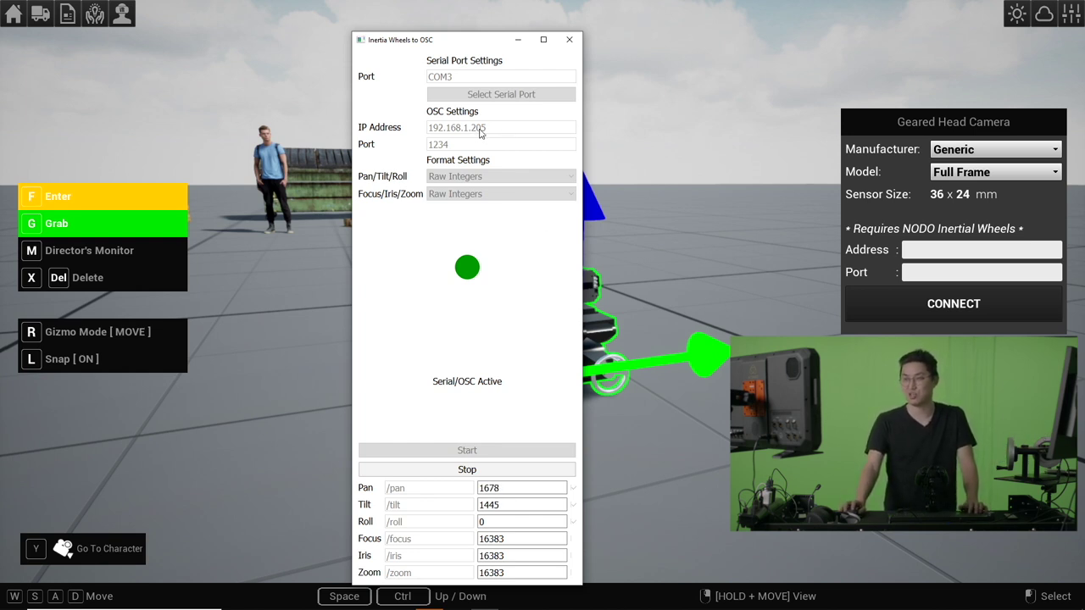
Return to Cine Tracer and enter 192.168.1.205, the wheel software's IP, as the Geared Head camera's address
{"action": "left_click", "coordinate": [923, 250]}
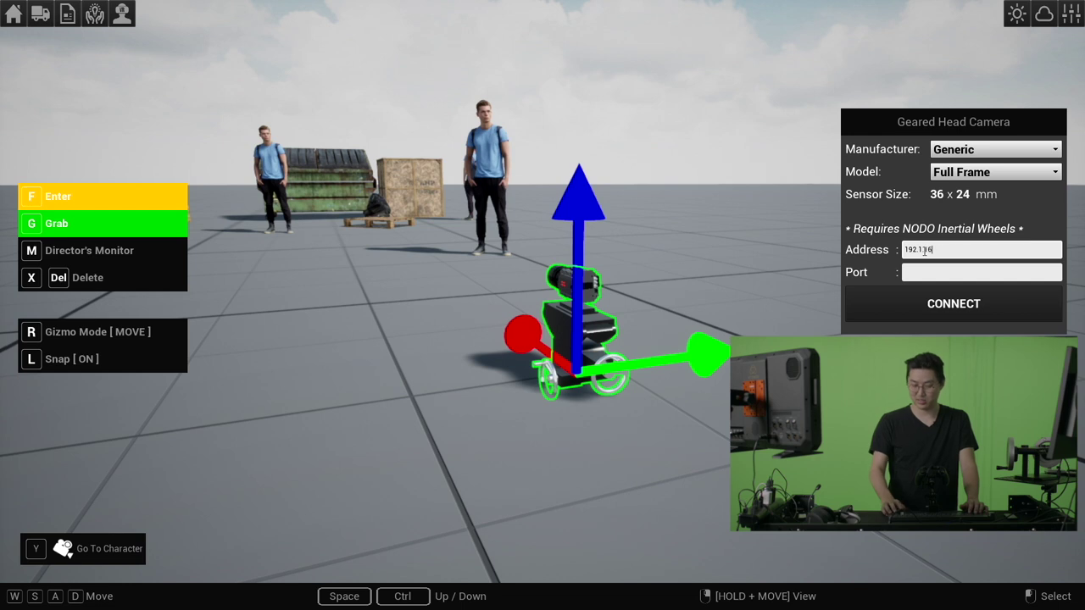
{"action": "key", "text": "alt+Tab"}
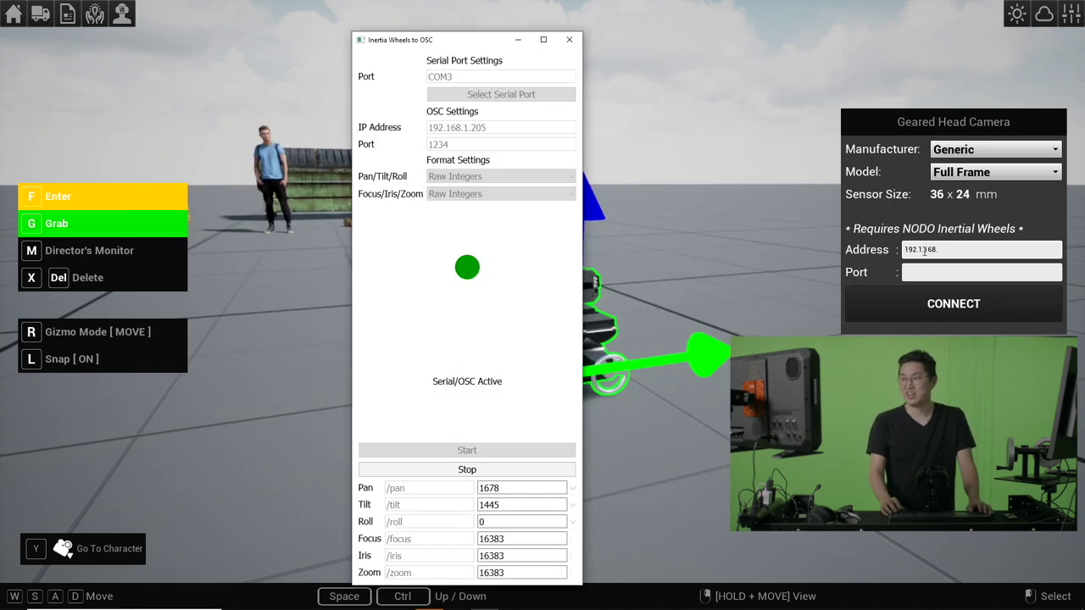
{"action": "key", "text": "alt+Tab"}
{"action": "key", "text": "alt+Tab"}
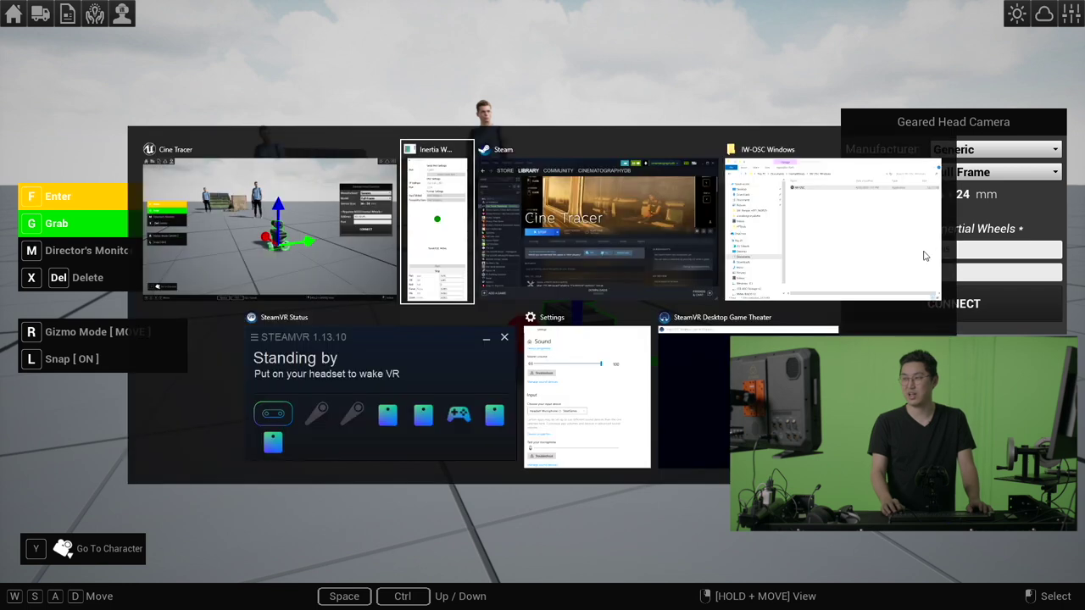
{"action": "key", "text": "alt+Tab"}
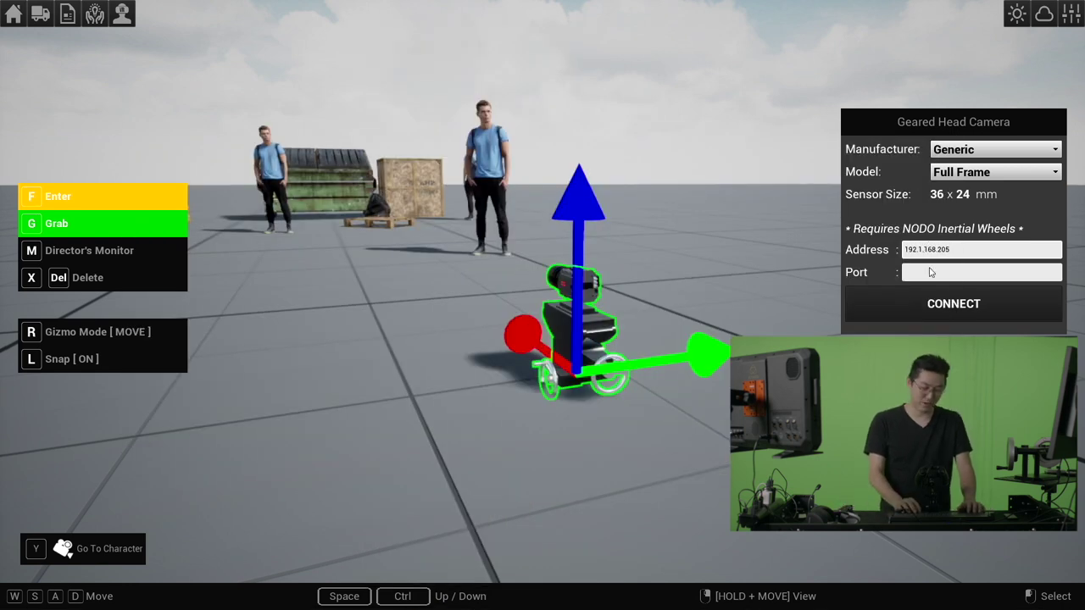
{"action": "key", "text": "BackSpace"}
{"action": "key", "text": "BackSpace"}
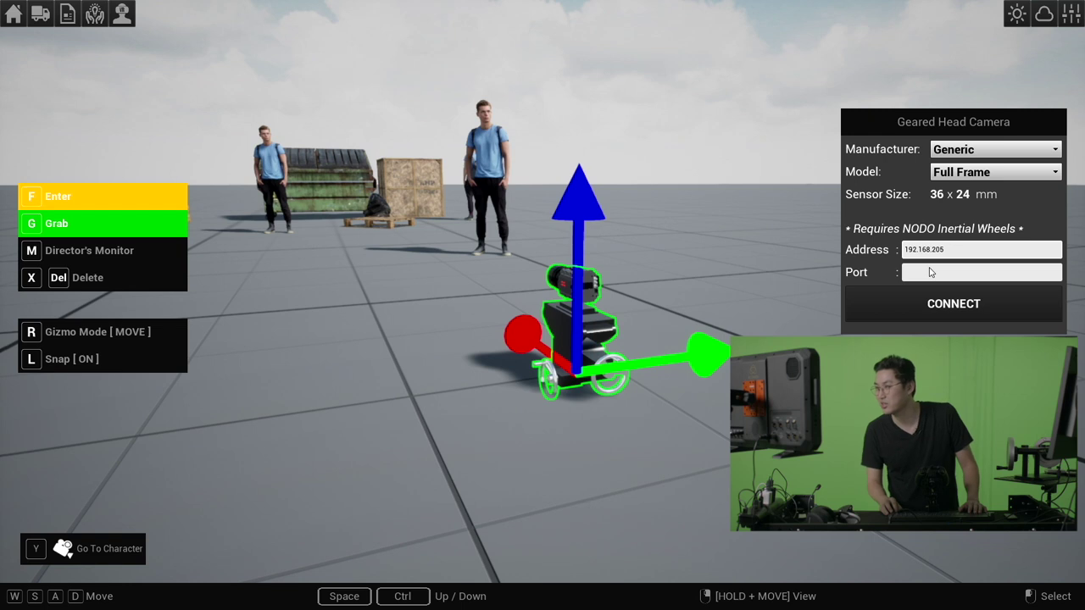
{"action": "key", "text": "Right"}
{"action": "key", "text": "Right"}
{"action": "key", "text": "Right"}
{"action": "key", "text": "Right"}
{"action": "key", "text": "Right"}
{"action": "type", "text": "1."}
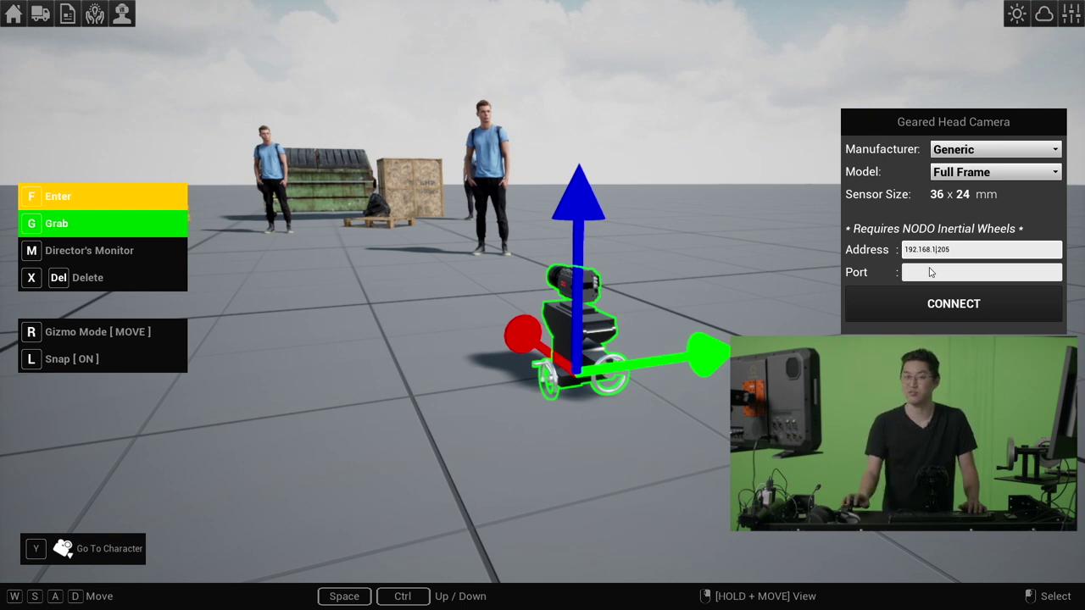
Set the Geared Head camera's port to 1234 and connect it to the inertial wheels
{"action": "left_click", "coordinate": [932, 271]}
{"action": "type", "text": "1234"}
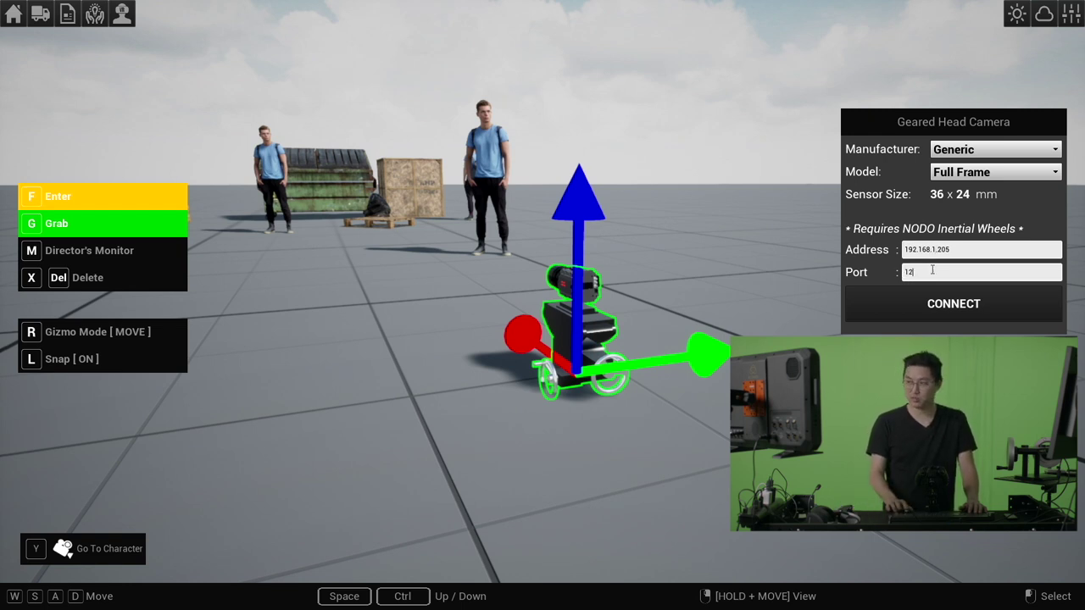
{"action": "left_click", "coordinate": [905, 303]}
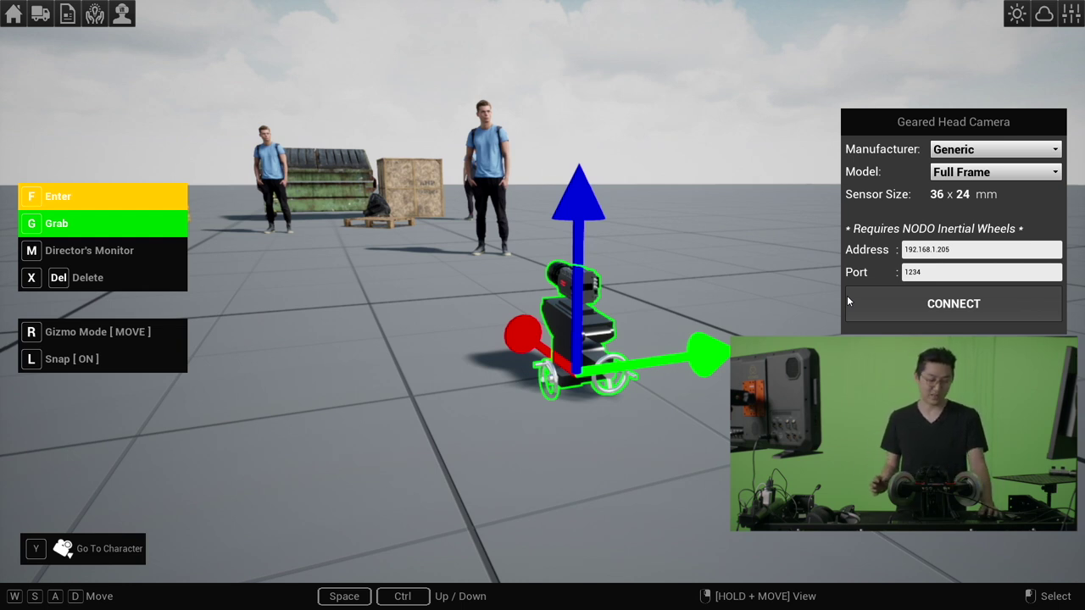
{"action": "left_click", "coordinate": [847, 295]}
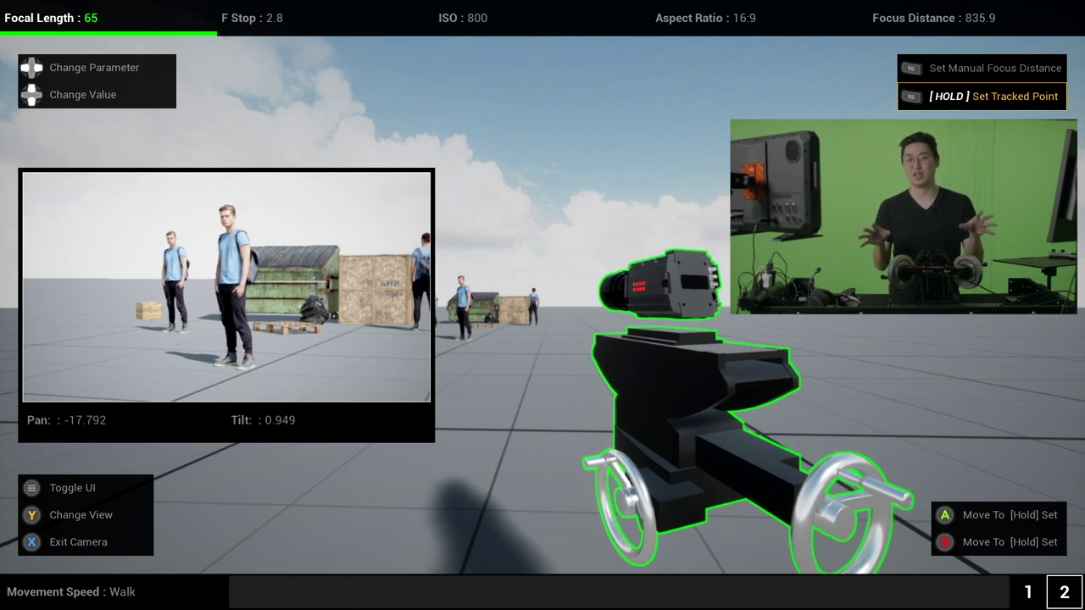
Exit the Geared Head camera and return to an editor overview of the set
{"action": "key", "text": "v"}
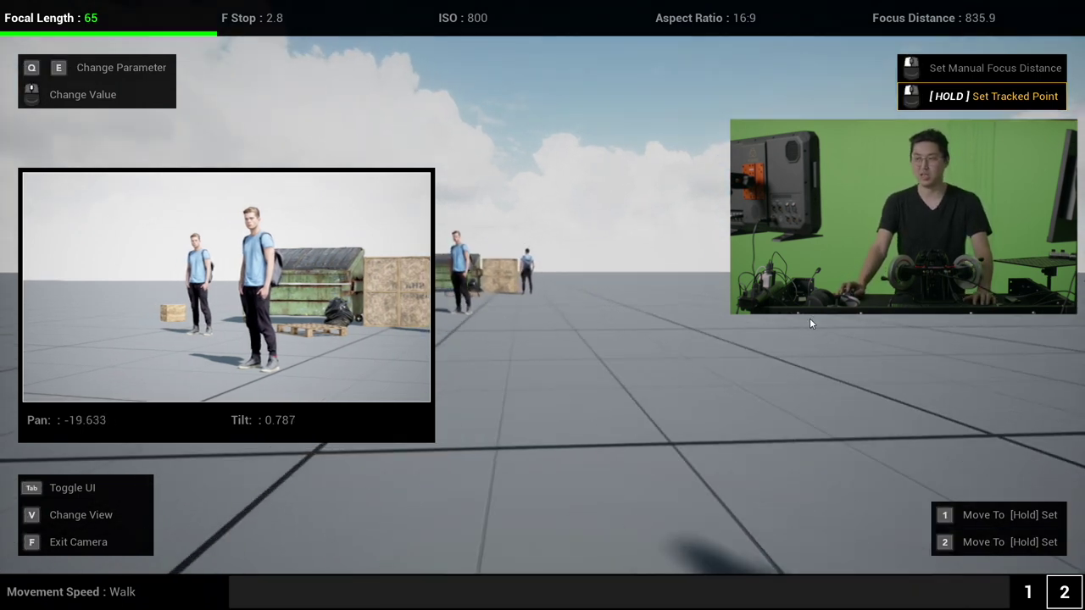
{"action": "key", "text": "f"}
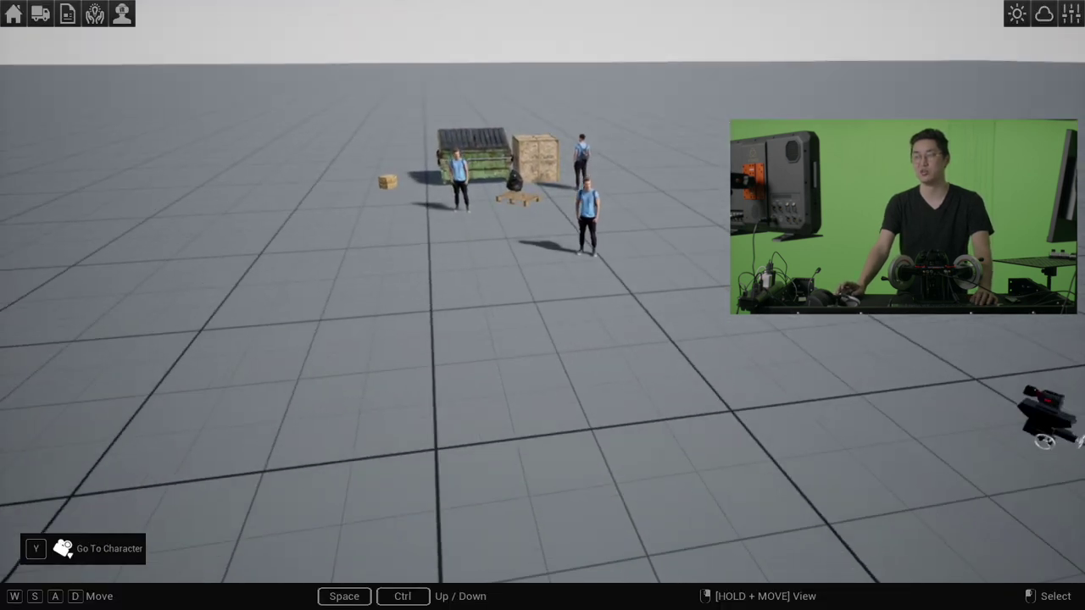
{"action": "key", "text": "s"}
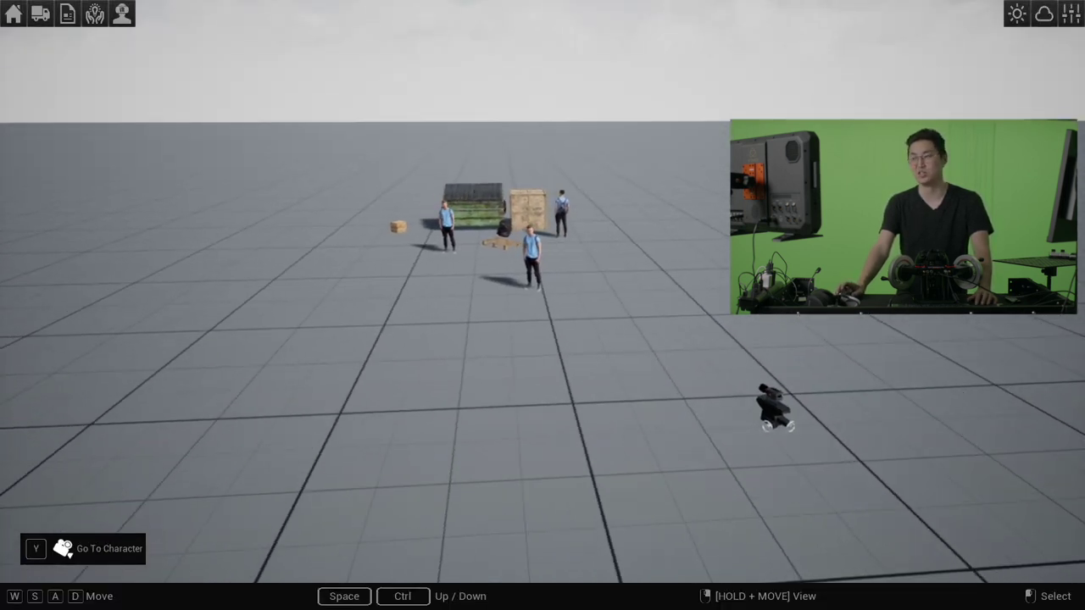
{"action": "key", "text": "a"}
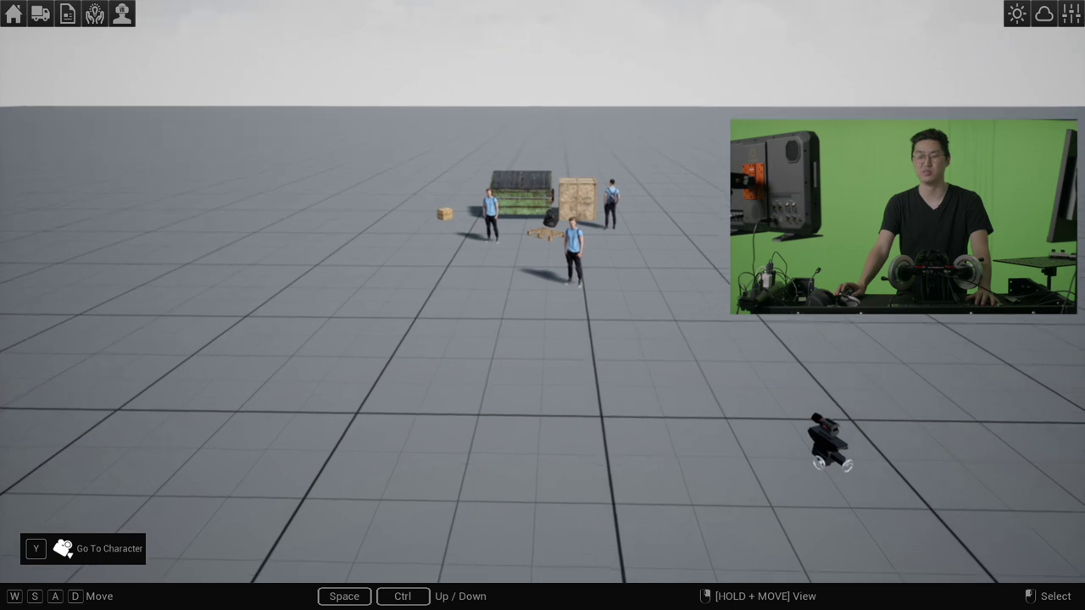
Add the bald Male Blocking Actor in the black hoodie to the open floor in front of the set
{"action": "key", "text": "Tab"}
{"action": "left_click", "coordinate": [830, 140]}
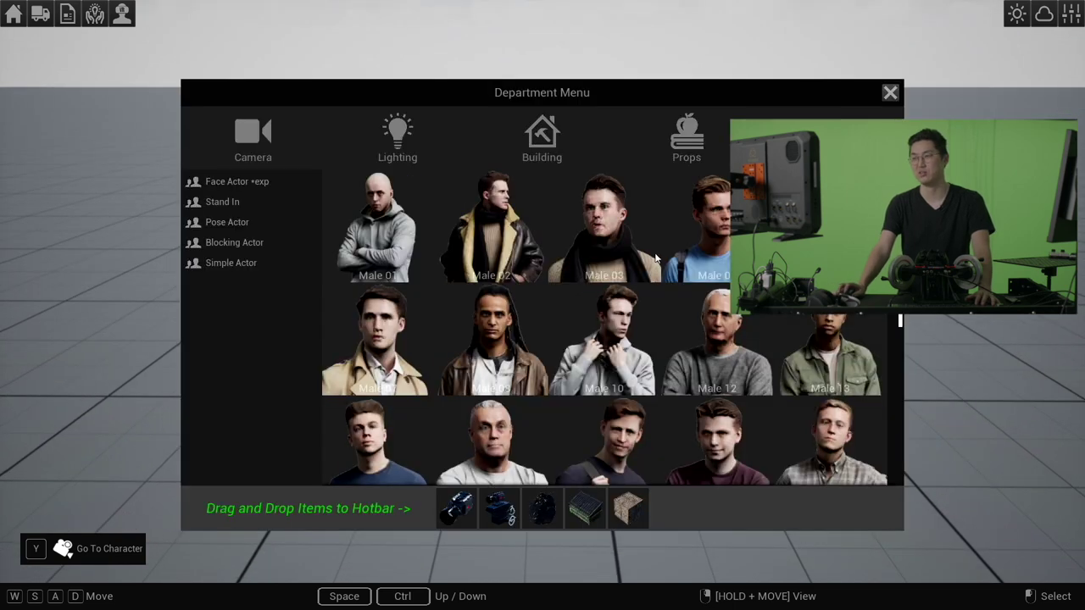
{"action": "left_click", "coordinate": [242, 244]}
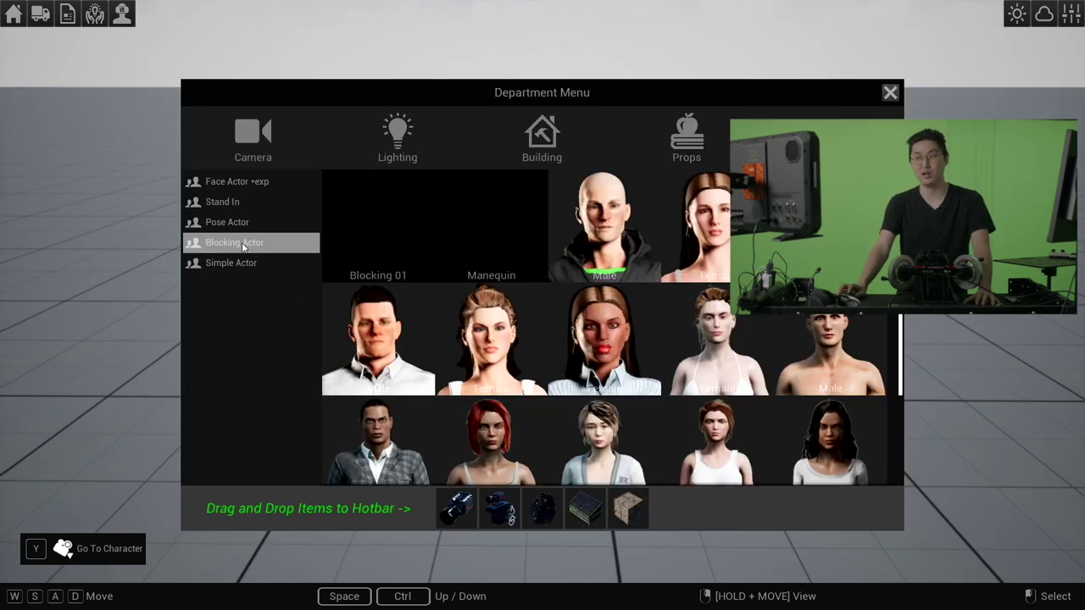
{"action": "left_click", "coordinate": [588, 240]}
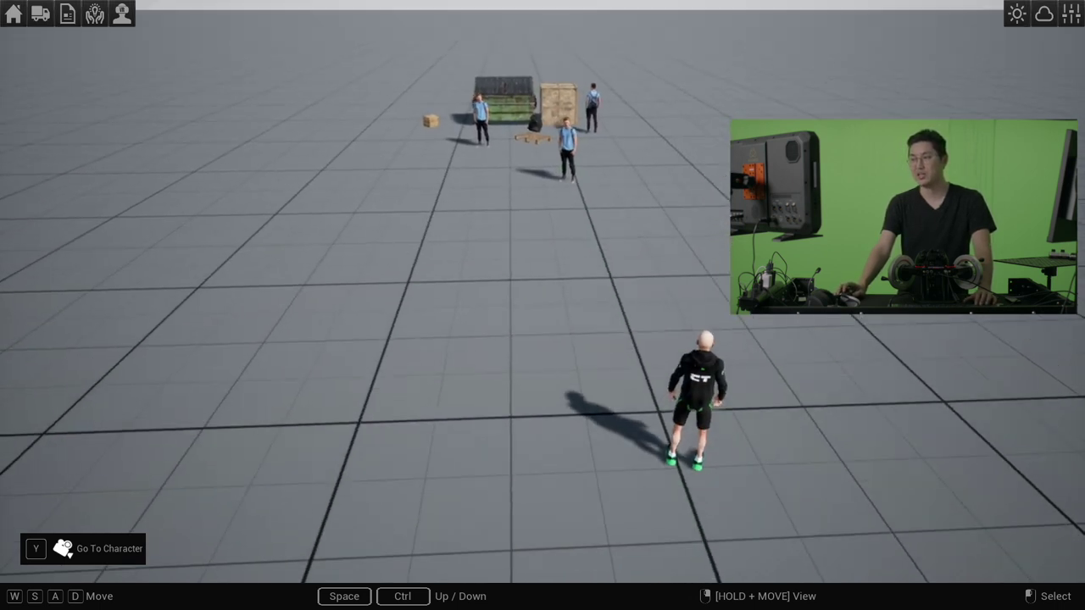
Add a first mark for the bald blocking actor and place it on the open floor to the left in front of the set
{"action": "left_click", "coordinate": [623, 419]}
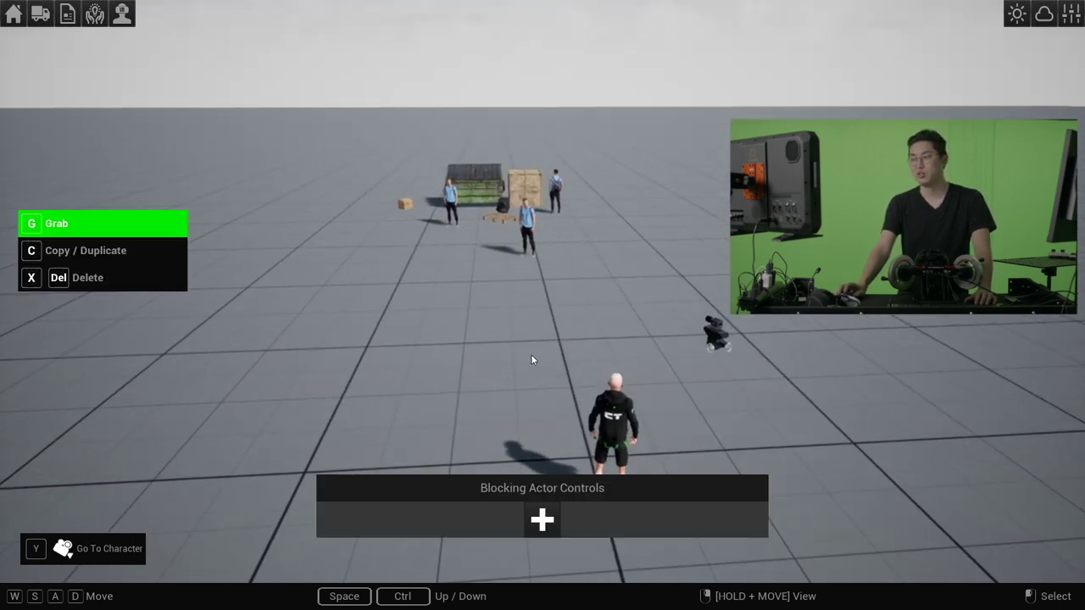
{"action": "left_click", "coordinate": [541, 520]}
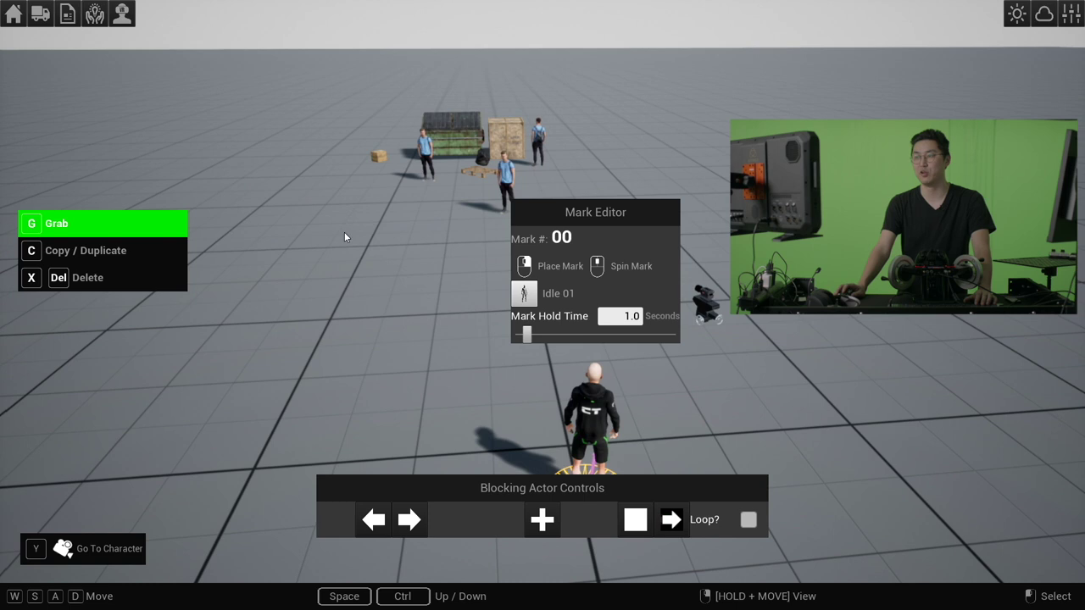
{"action": "left_click", "coordinate": [365, 247]}
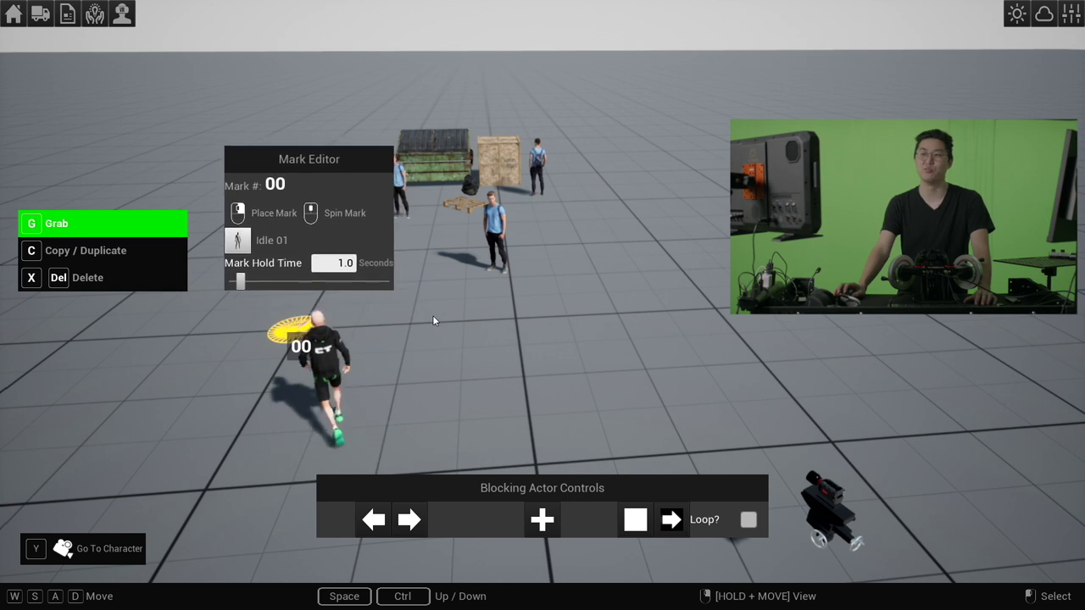
{"action": "left_click", "coordinate": [432, 315]}
Add a second mark for the blocking actor and place it across the floor, opposite the first mark on the right side of the set
{"action": "key", "text": "s"}
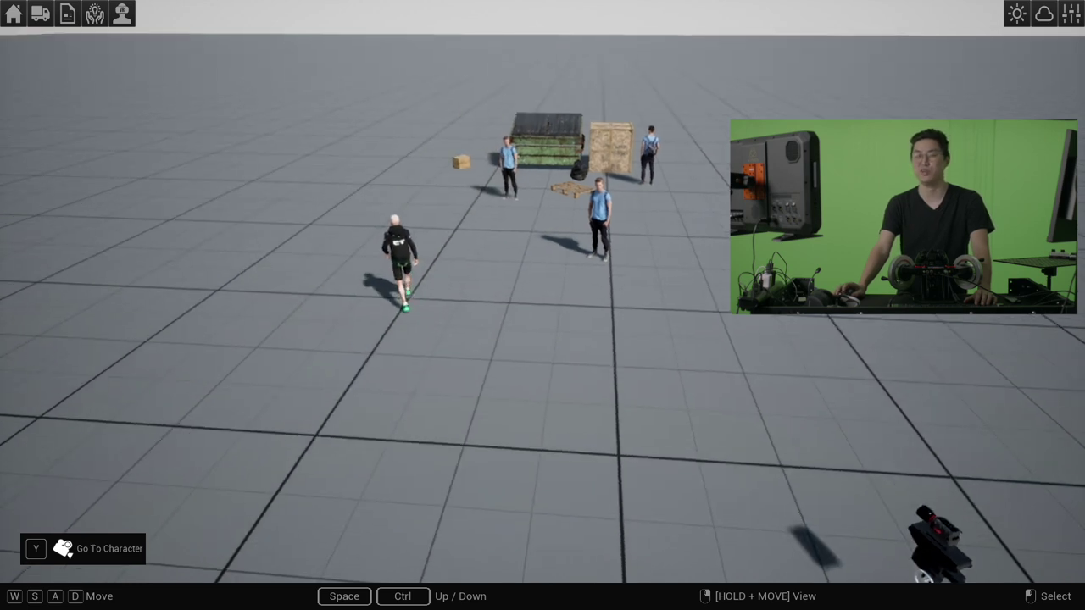
{"action": "right_click_drag", "start_coordinate": [326, 313], "coordinate": [326, 312]}
{"action": "left_click", "coordinate": [323, 310]}
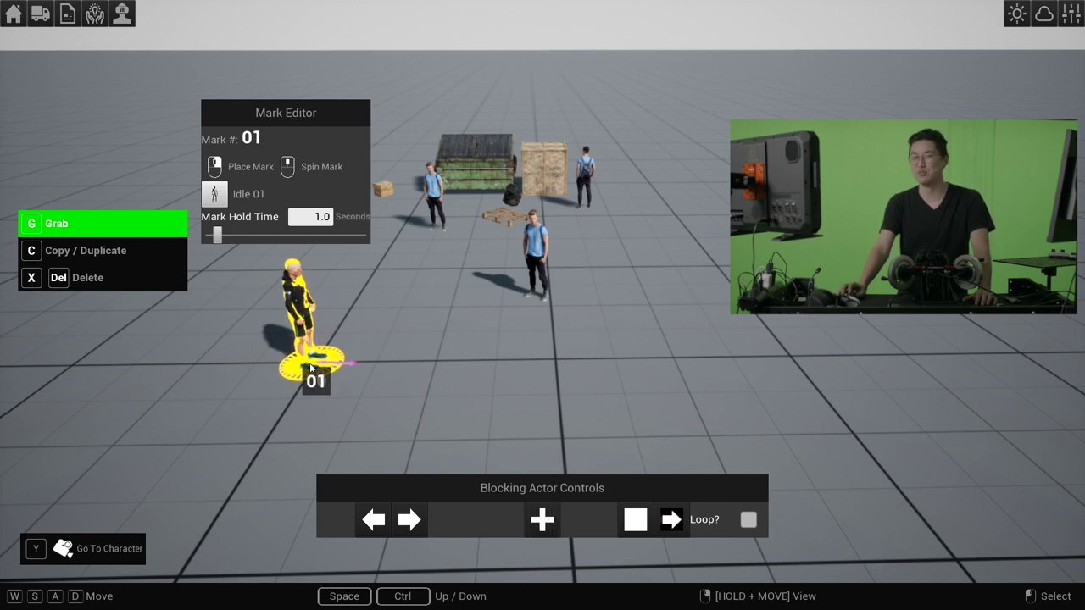
{"action": "left_click", "coordinate": [788, 356]}
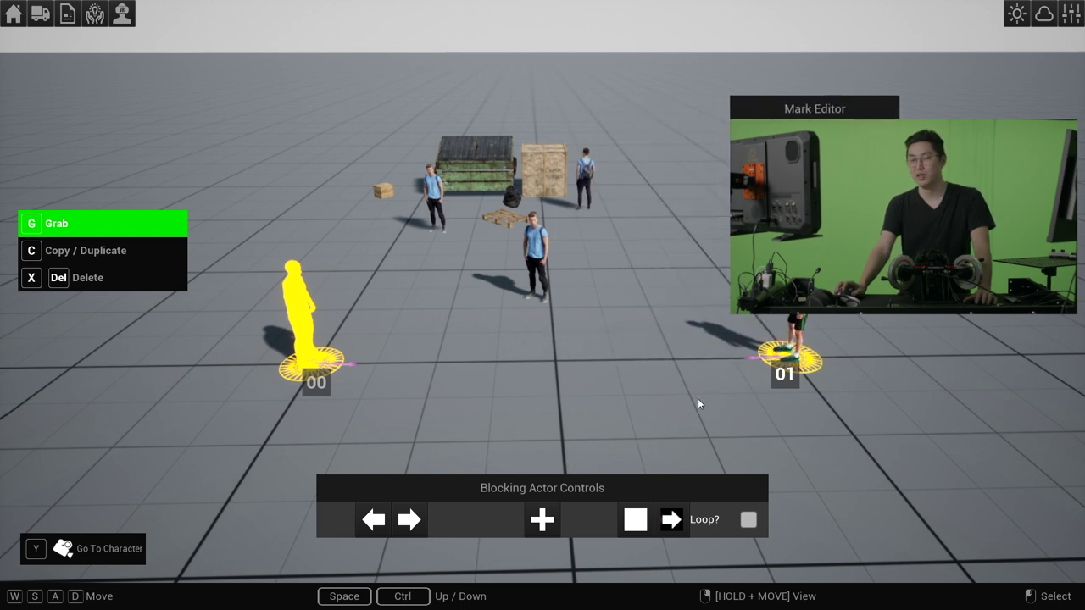
Play the blocking actor's walk between the two marks and deselect the actor
{"action": "left_click", "coordinate": [670, 520]}
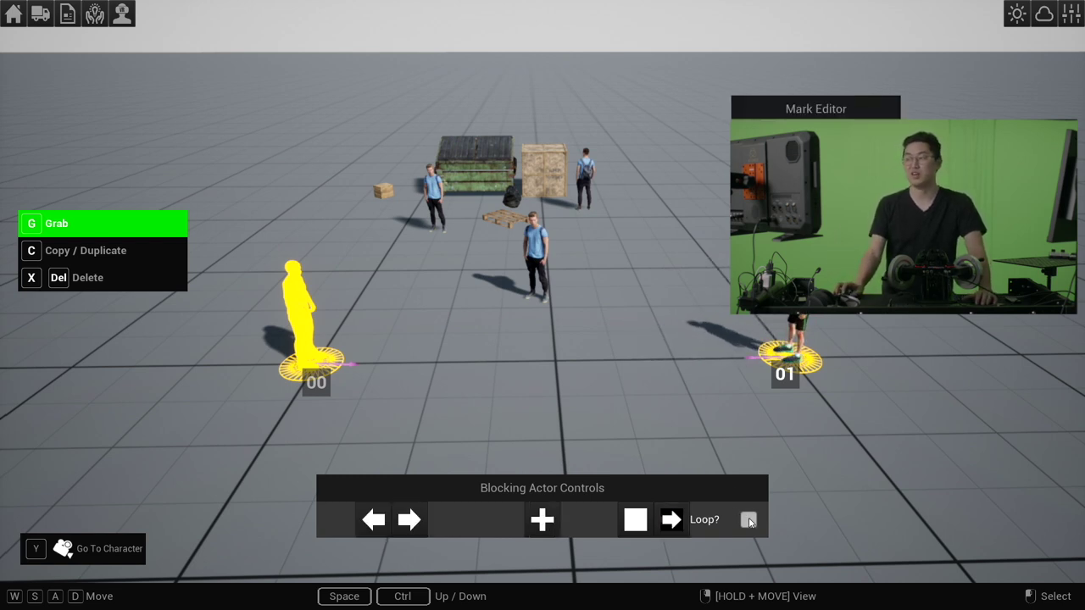
{"action": "left_click", "coordinate": [671, 521]}
{"action": "left_click", "coordinate": [605, 409]}
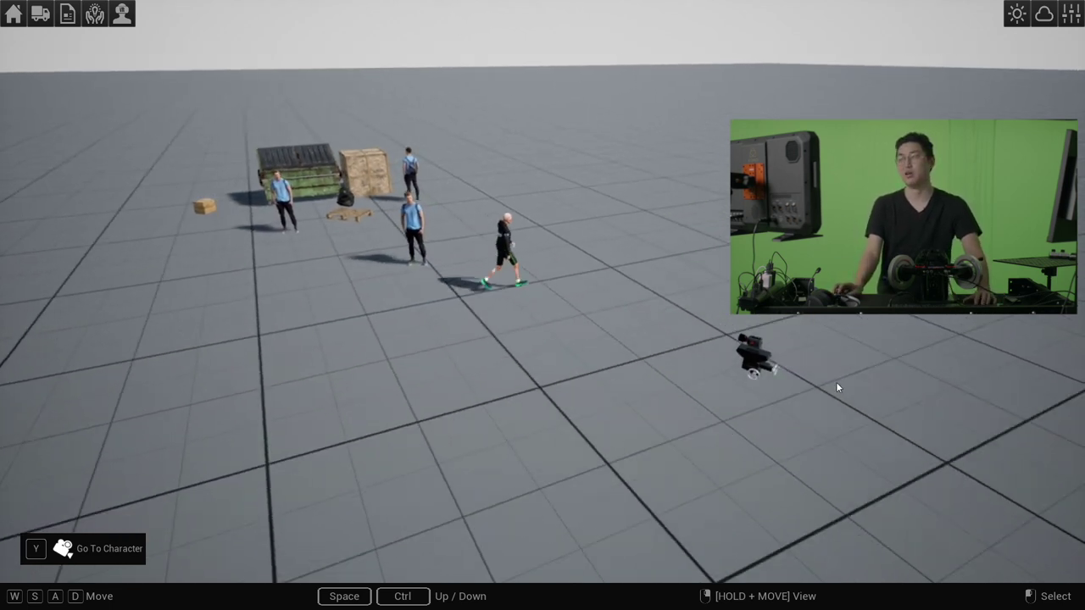
Enter the Geared Head camera standing on the floor in front of the set
{"action": "left_click", "coordinate": [757, 355]}
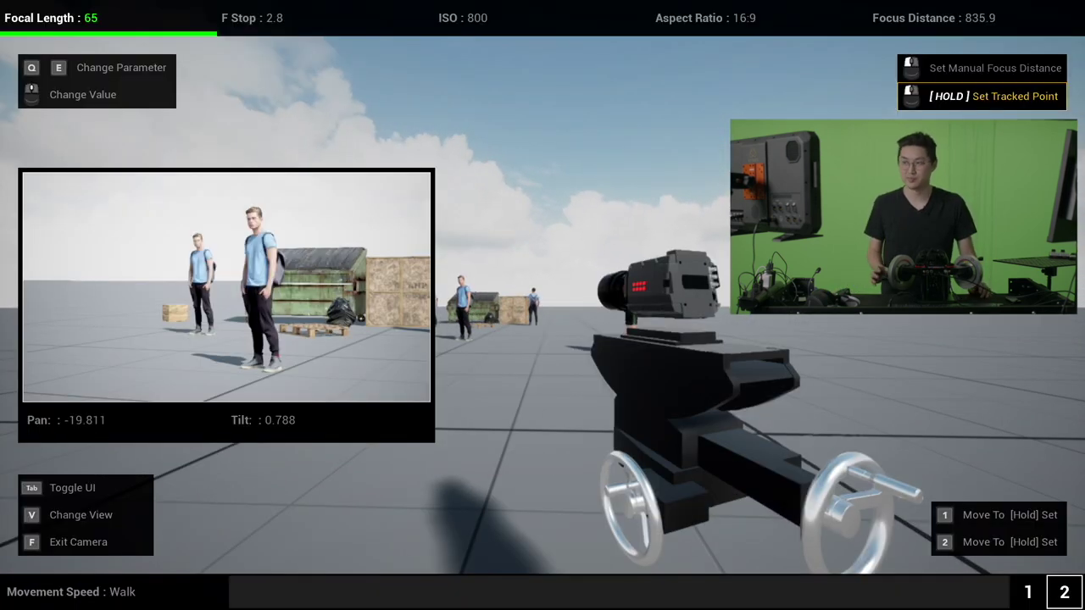